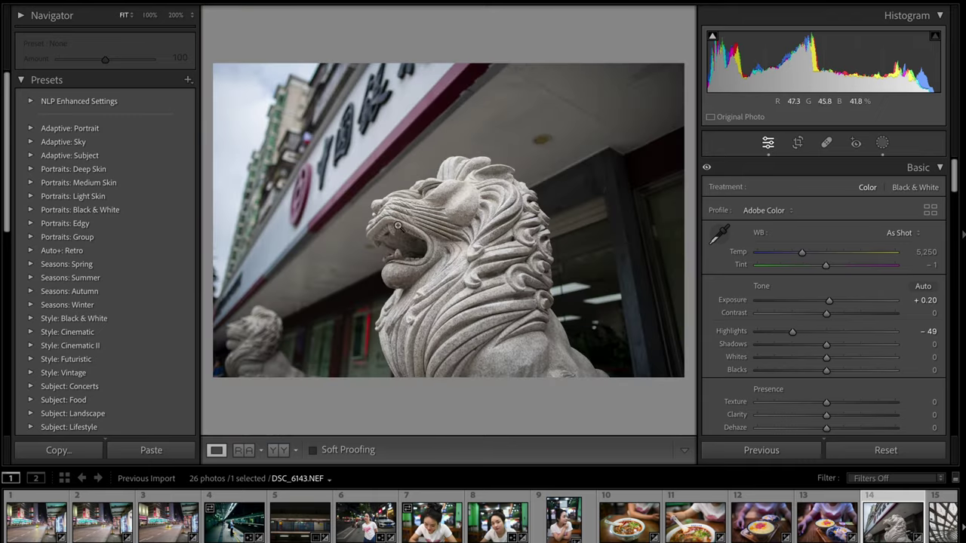
# Open the lattice canopy photo DSC_6147.NEF and raise its Exposure to +1.80
pyautogui.scroll(-6, 785, 510)
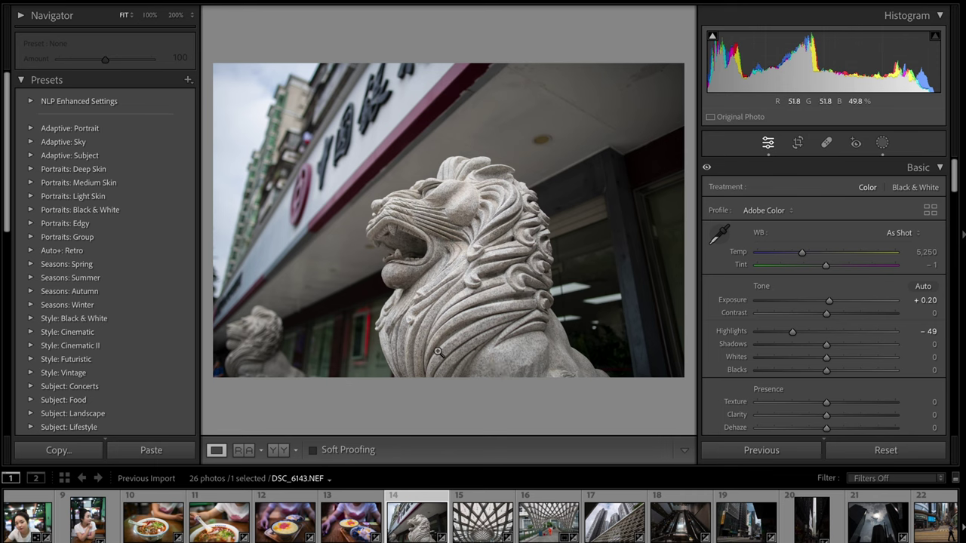
pyautogui.press('Right')
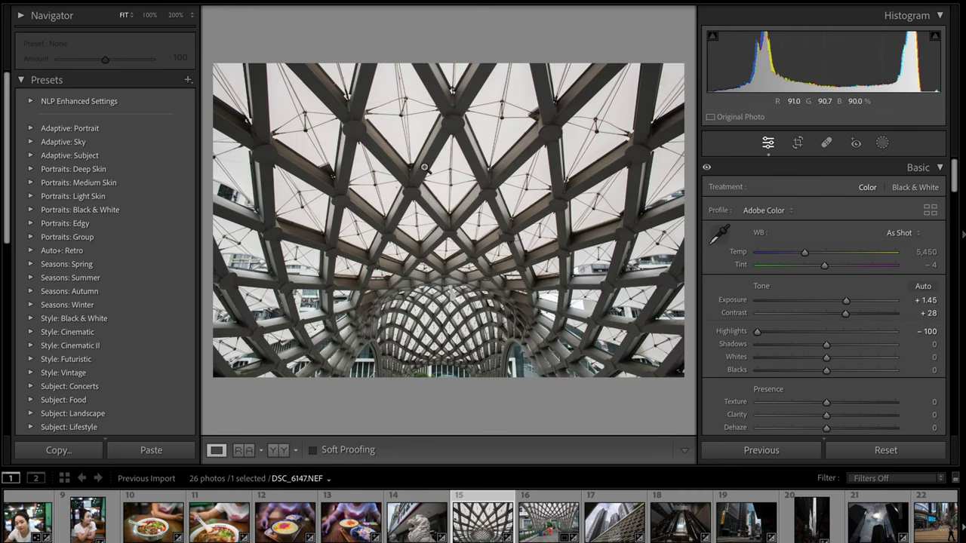
pyautogui.click(458, 294)
pyautogui.moveTo(468, 275); pyautogui.dragTo(480, 315)
pyautogui.moveTo(847, 300); pyautogui.dragTo(850, 300)
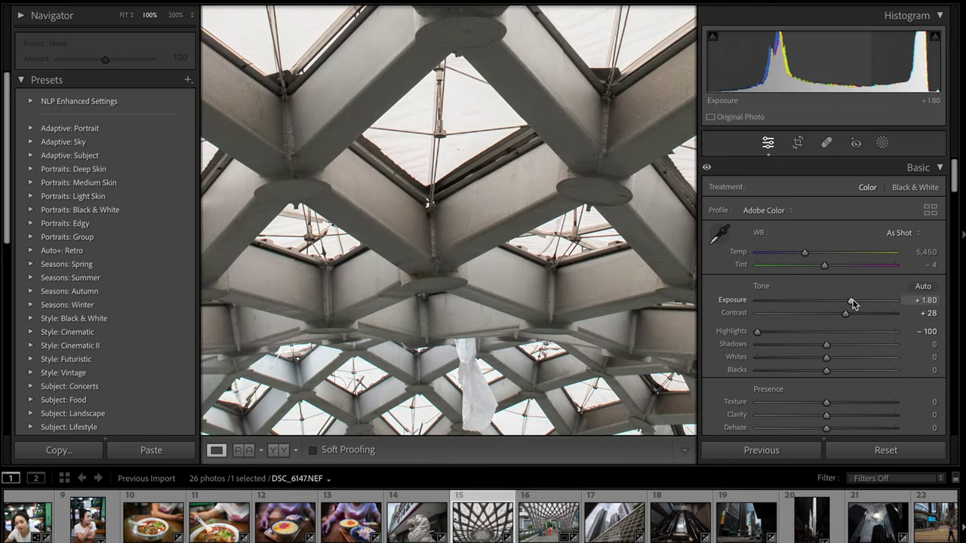
pyautogui.click(565, 260)
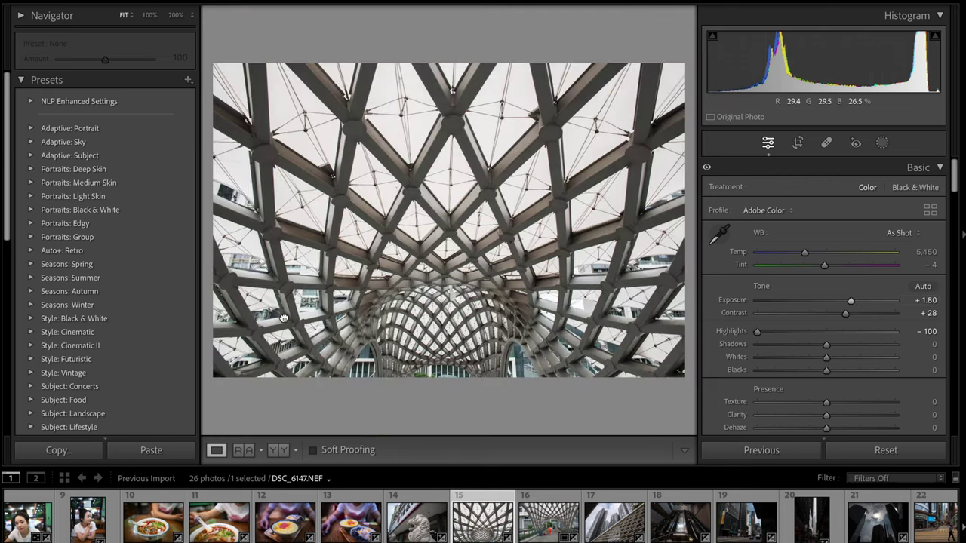
# Remove the canopy photo's color fringes with manual Defringe: purple Amount 4, Purple Hue 41/70, green Amount 9, and check the beams at 100%
pyautogui.click(421, 276)
pyautogui.moveTo(421, 275); pyautogui.dragTo(465, 229)
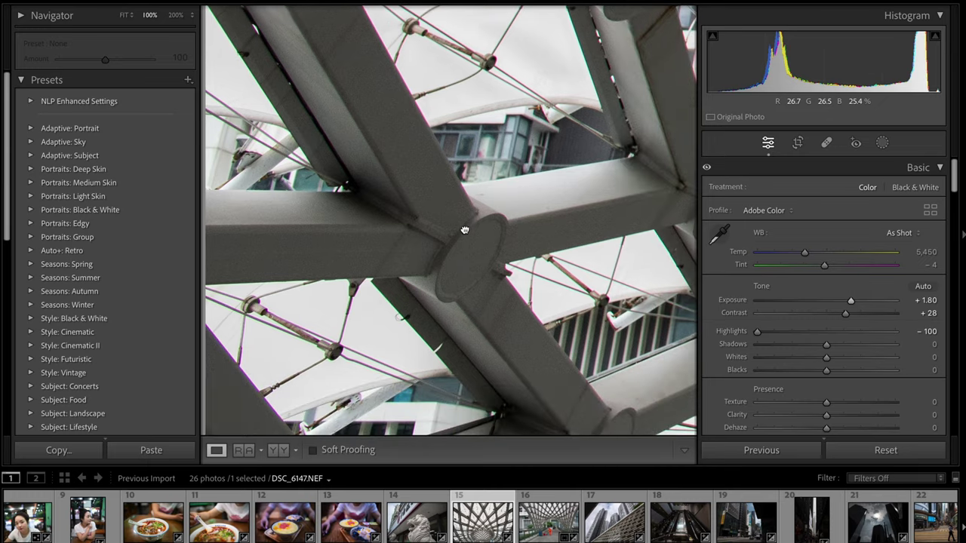
pyautogui.moveTo(495, 296); pyautogui.dragTo(481, 225)
pyautogui.moveTo(456, 314); pyautogui.dragTo(510, 258)
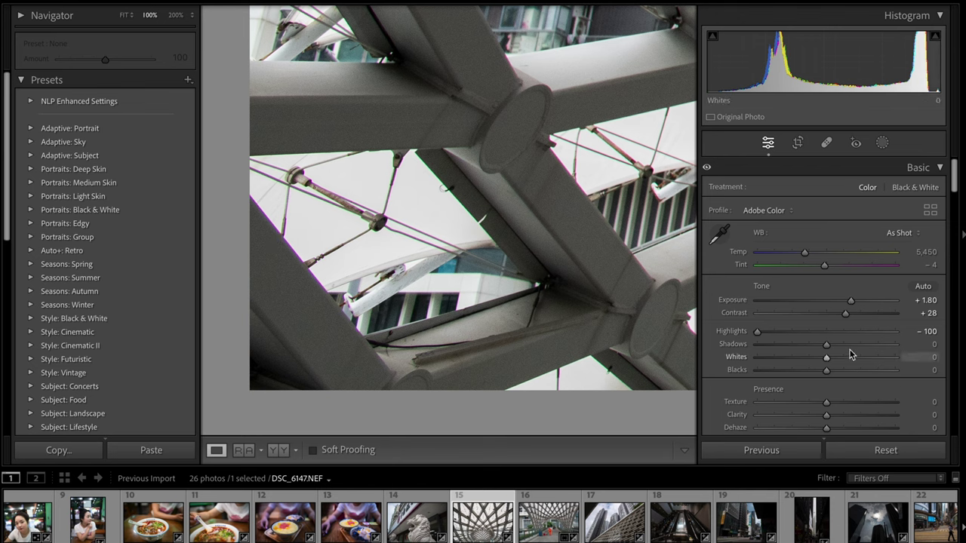
pyautogui.scroll(-5, 850, 350)
pyautogui.scroll(-10, 850, 350)
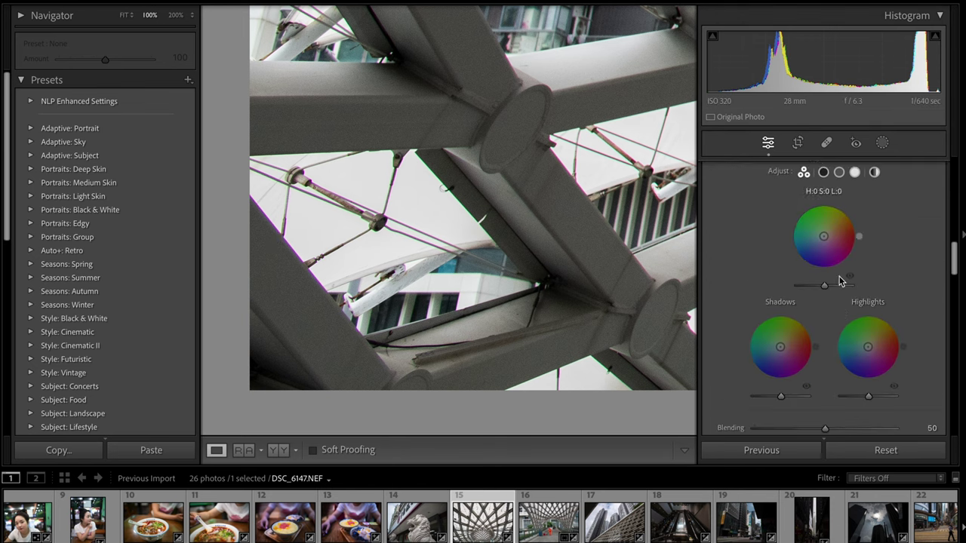
pyautogui.scroll(-6, 850, 294)
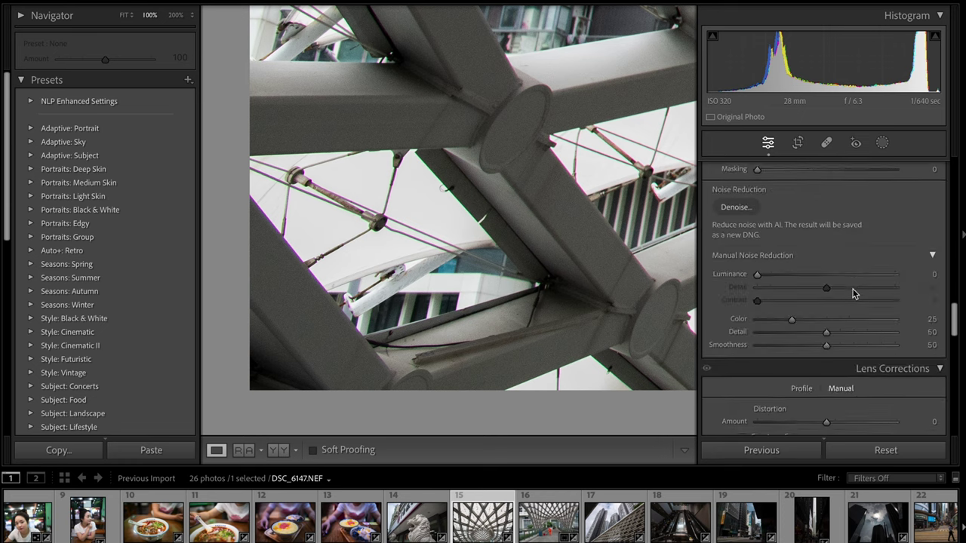
pyautogui.scroll(-8, 852, 294)
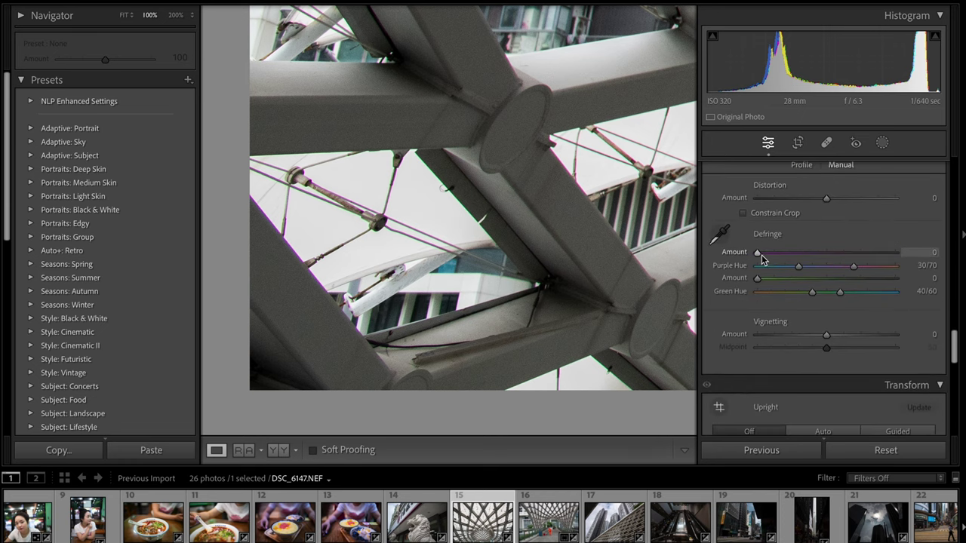
pyautogui.click(813, 265)
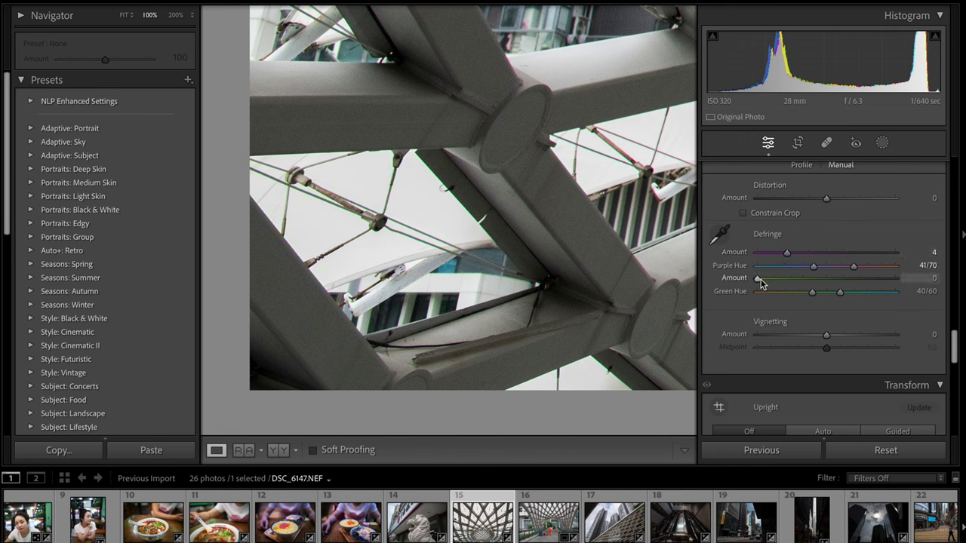
pyautogui.scroll(-2, 835, 284)
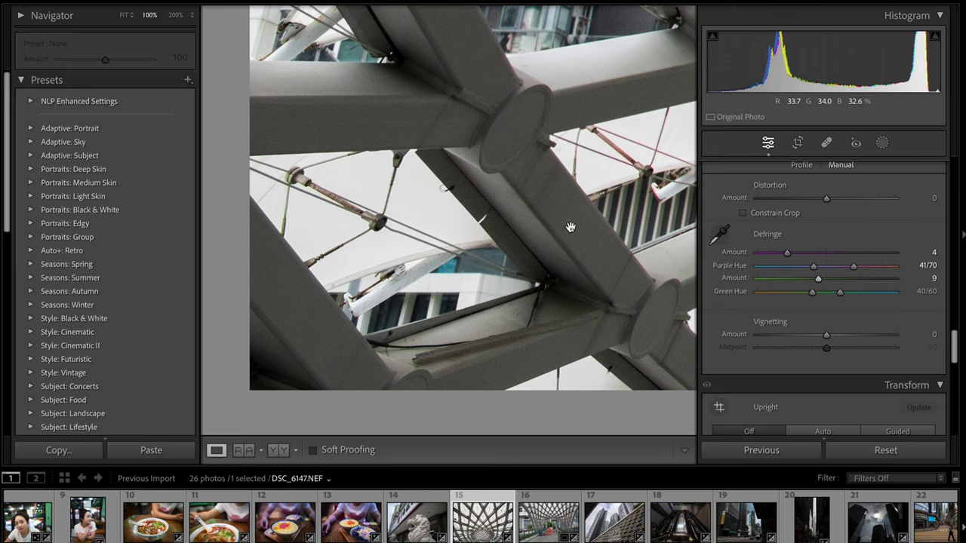
pyautogui.click(571, 228)
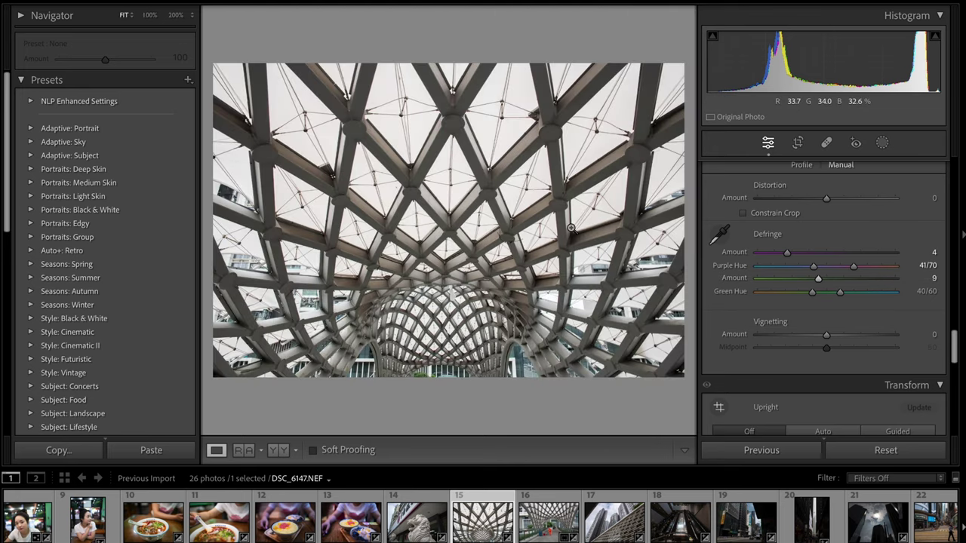
pyautogui.click(454, 296)
pyautogui.moveTo(461, 266); pyautogui.dragTo(477, 326)
pyautogui.moveTo(516, 288); pyautogui.dragTo(537, 72)
pyautogui.moveTo(501, 229); pyautogui.dragTo(528, 321)
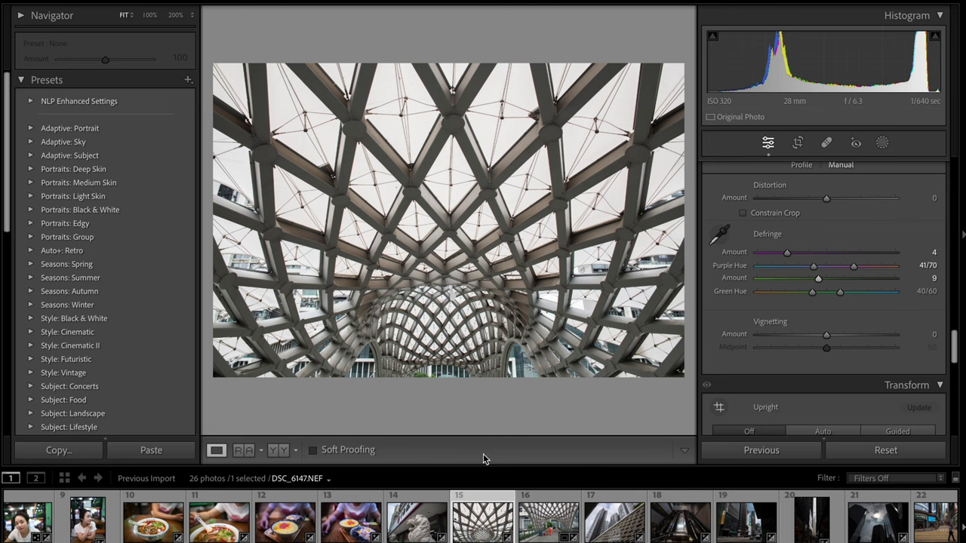
# Open the walkway photo DSC_6148.NEF and set Exposure to +0.35, Contrast to +15 and Highlights to −29
pyautogui.click(546, 529)
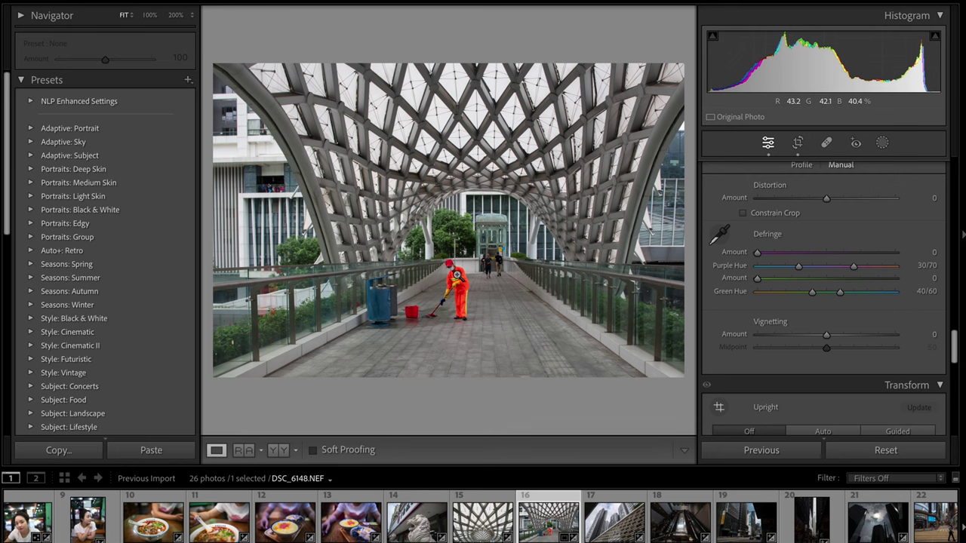
pyautogui.scroll(15, 858, 302)
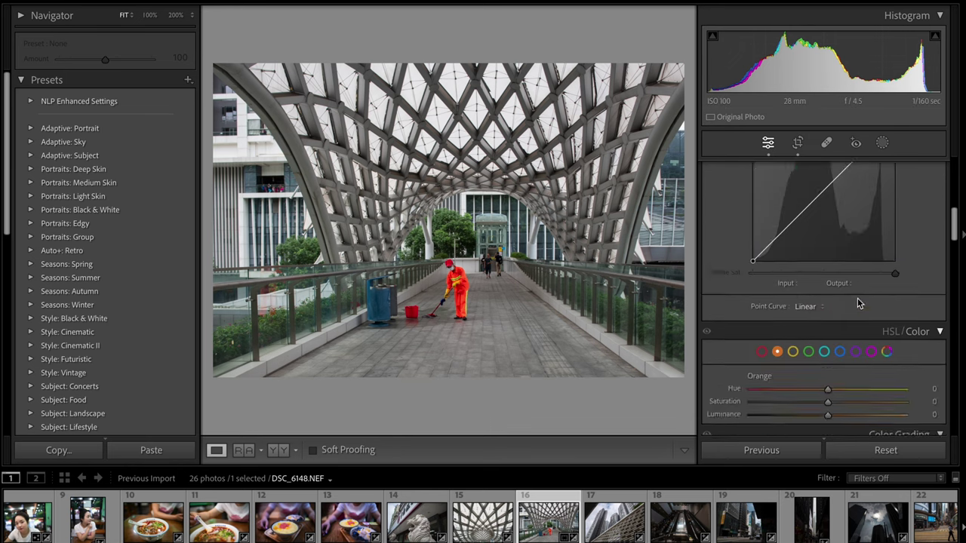
pyautogui.scroll(6, 858, 298)
pyautogui.moveTo(826, 268)
pyautogui.mouseDown()
pyautogui.moveTo(777, 272)
pyautogui.moveTo(808, 270)
pyautogui.mouseUp()
pyautogui.click(830, 250)
pyautogui.scroll(2, 833, 249)
pyautogui.scroll(3, 830, 240)
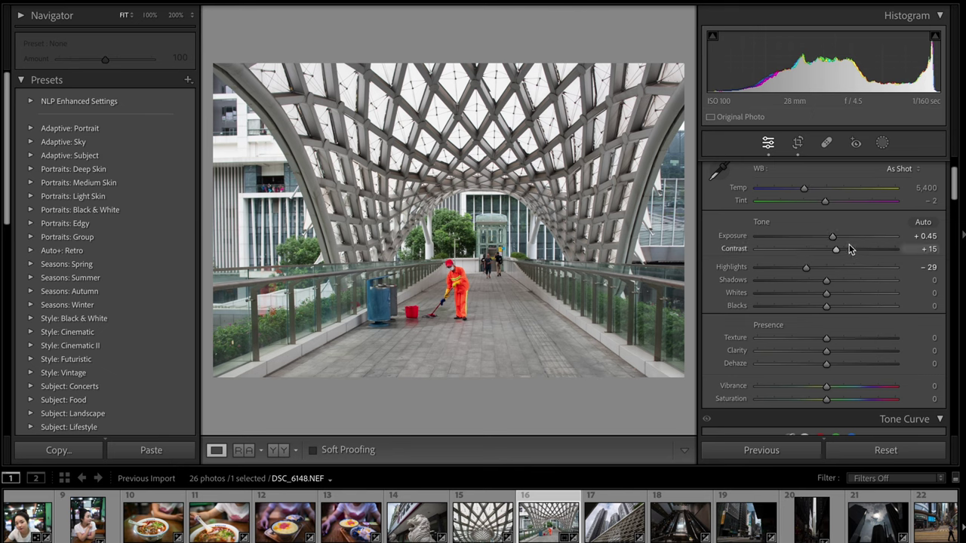
pyautogui.click(500, 296)
pyautogui.moveTo(536, 292); pyautogui.dragTo(539, 283)
pyautogui.scroll(-2, 832, 239)
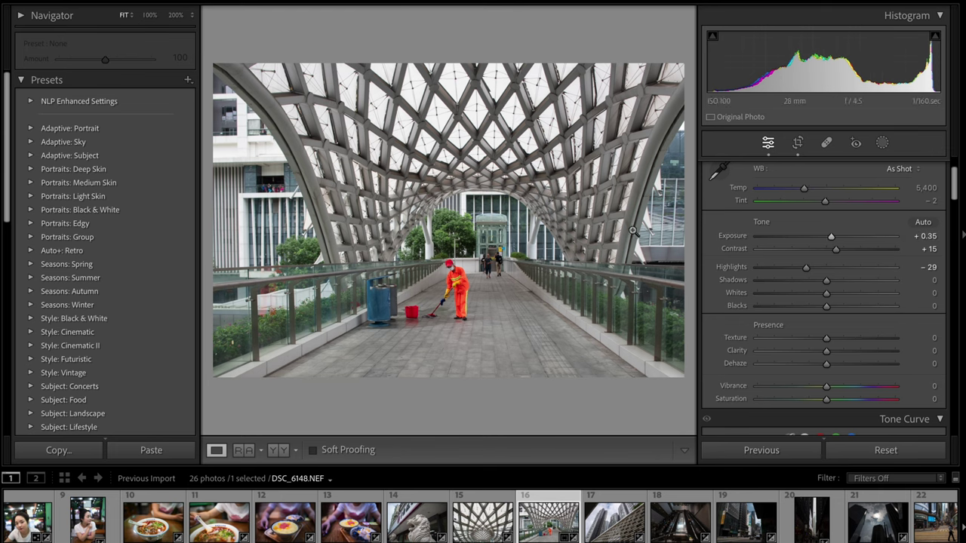
# Open the high-rise photo DSC_6172.NEF and examine the slatted facade at 100% for edge sharpness and color fringes
pyautogui.click(629, 528)
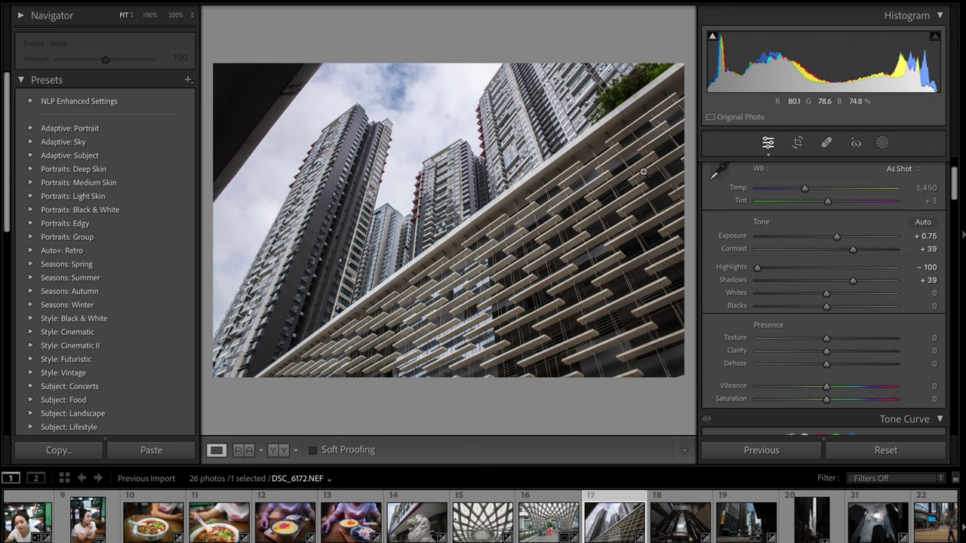
pyautogui.click(612, 216)
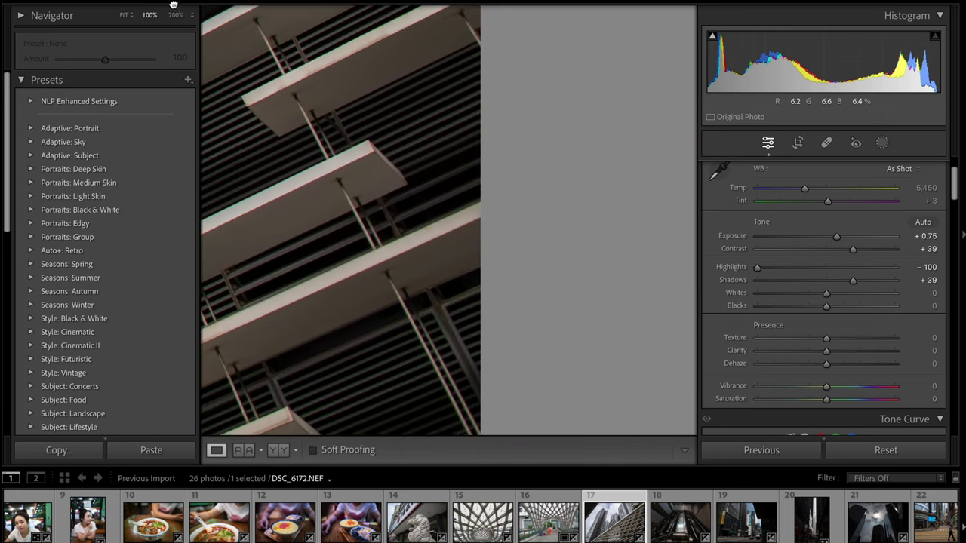
pyautogui.moveTo(269, 71); pyautogui.dragTo(278, 41)
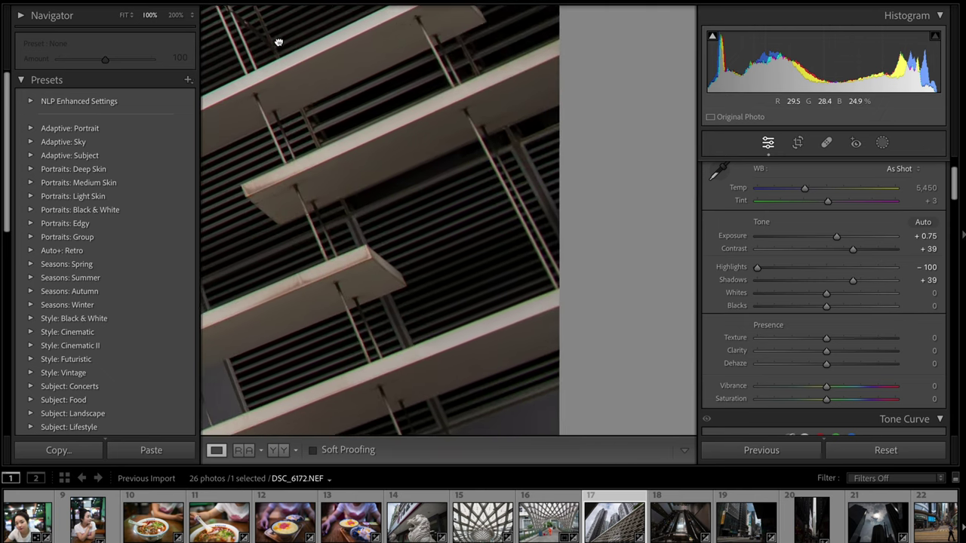
pyautogui.moveTo(336, 137); pyautogui.dragTo(612, 392)
pyautogui.moveTo(422, 272); pyautogui.dragTo(511, 309)
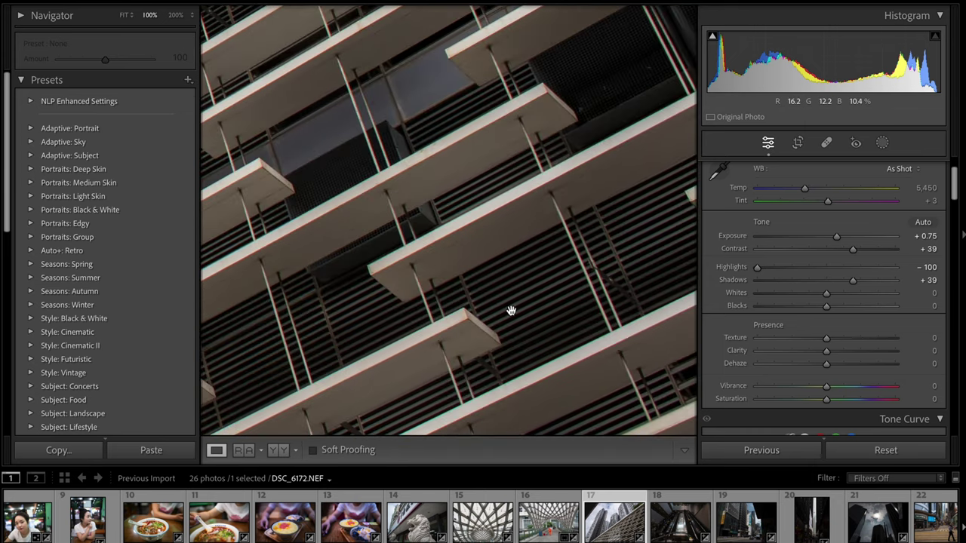
pyautogui.click(427, 229)
# Examine the apartment towers in the high-rise photo at 100%, from their balconies and windows down to the building ledge
pyautogui.click(412, 203)
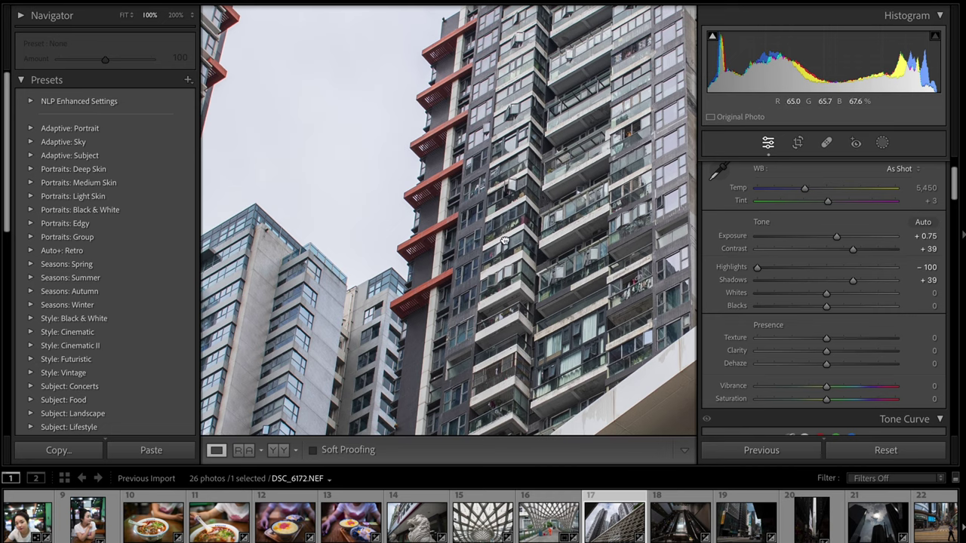
pyautogui.moveTo(504, 240); pyautogui.dragTo(501, 320)
pyautogui.moveTo(477, 284); pyautogui.dragTo(446, 157)
pyautogui.moveTo(415, 294); pyautogui.dragTo(464, 167)
pyautogui.moveTo(404, 279)
pyautogui.mouseDown()
pyautogui.moveTo(483, 215)
pyautogui.moveTo(636, 215)
pyautogui.moveTo(397, 369)
pyautogui.mouseUp()
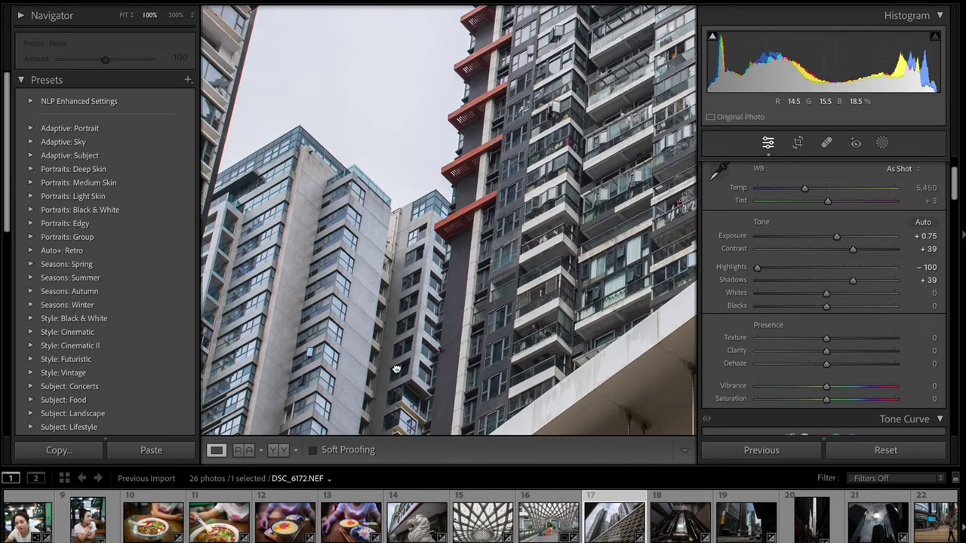
pyautogui.moveTo(520, 236); pyautogui.dragTo(627, 393)
pyautogui.moveTo(613, 319); pyautogui.dragTo(466, 139)
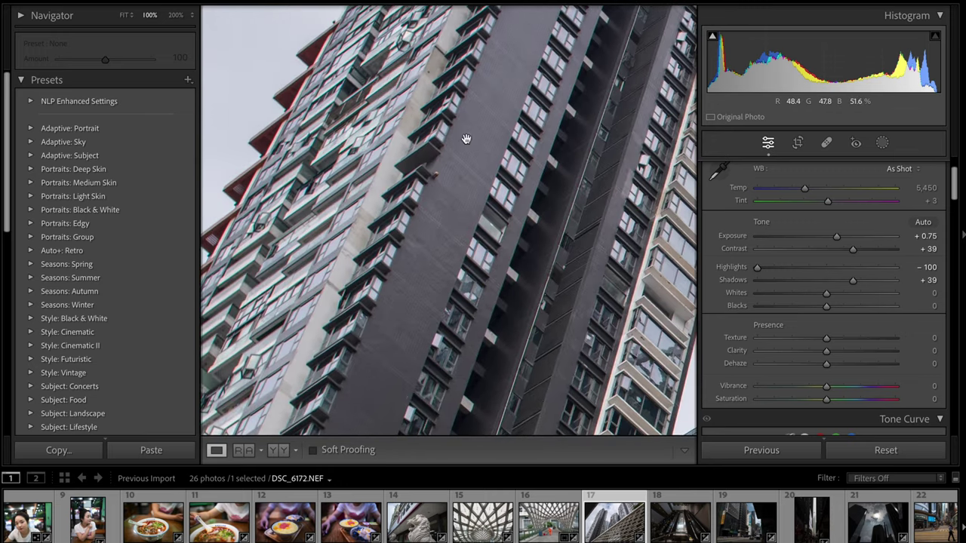
pyautogui.moveTo(400, 223); pyautogui.dragTo(394, 97)
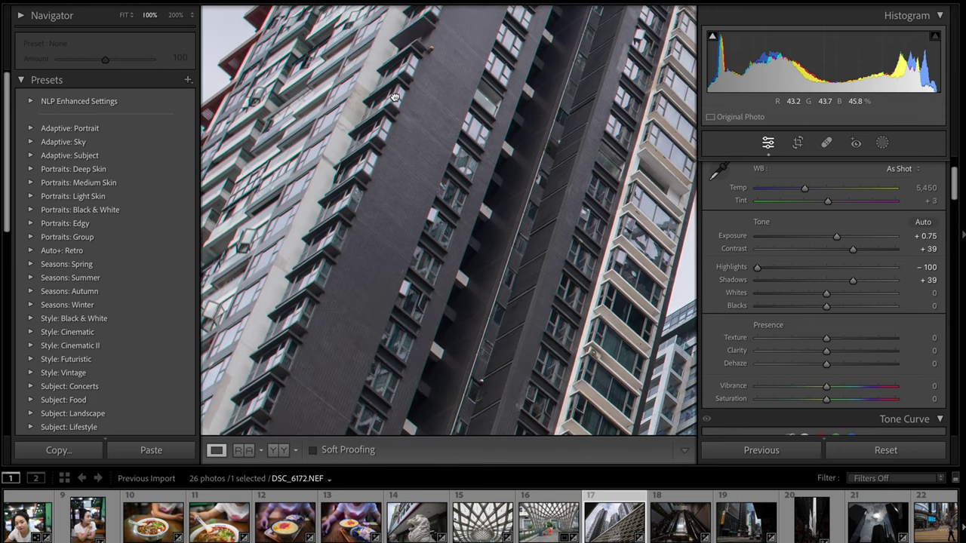
pyautogui.moveTo(487, 238); pyautogui.dragTo(332, 85)
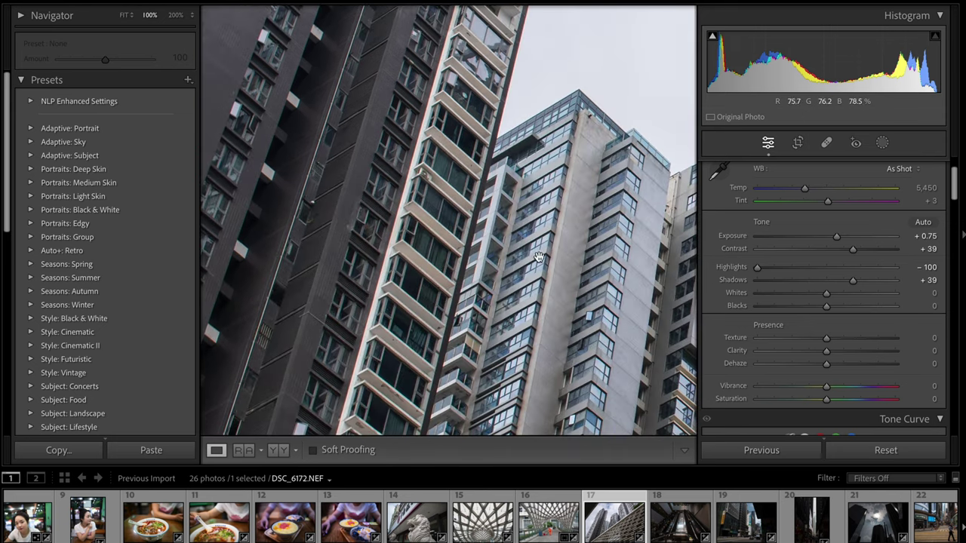
pyautogui.moveTo(606, 288); pyautogui.dragTo(422, 128)
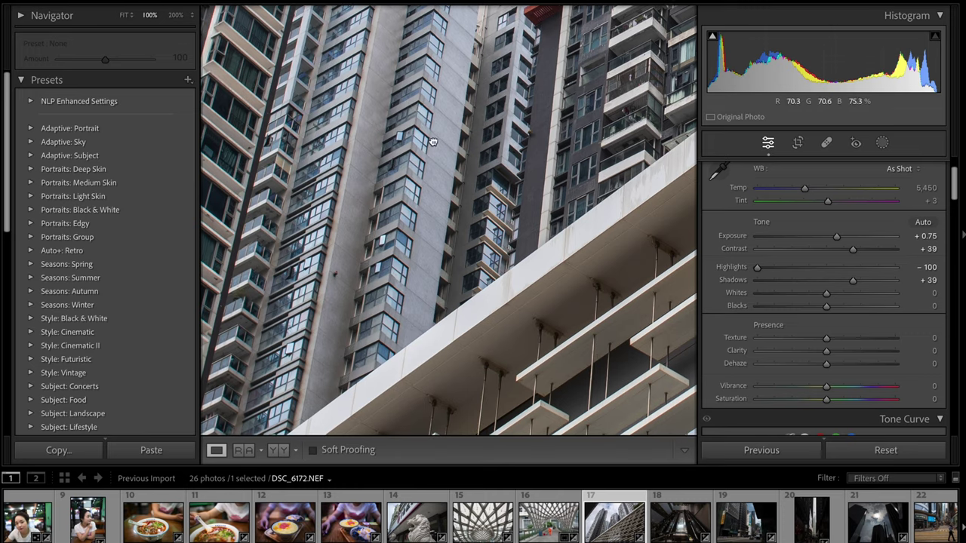
pyautogui.click(433, 142)
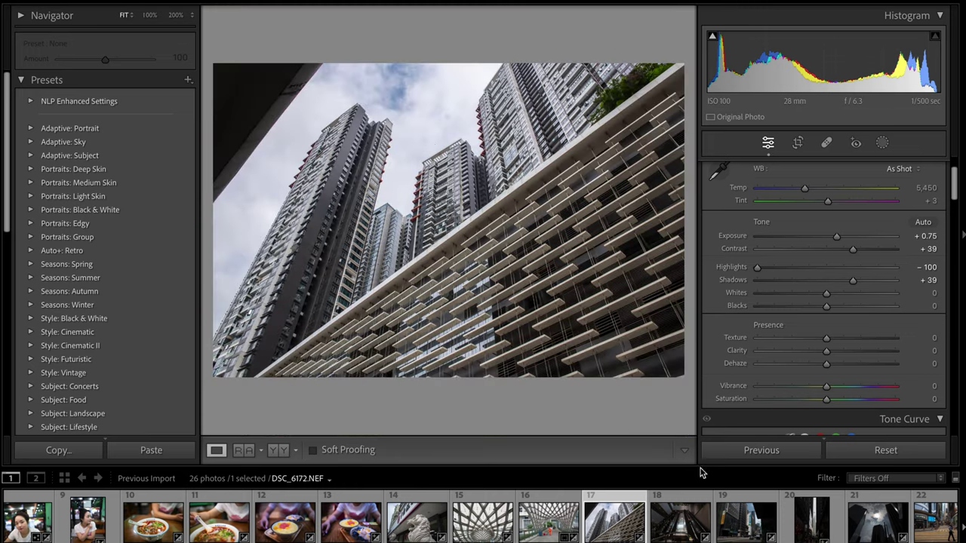
# Open the escalator photo DSC_0003.NEF and examine the reflective metal panels between the escalators at 100%
pyautogui.click(678, 520)
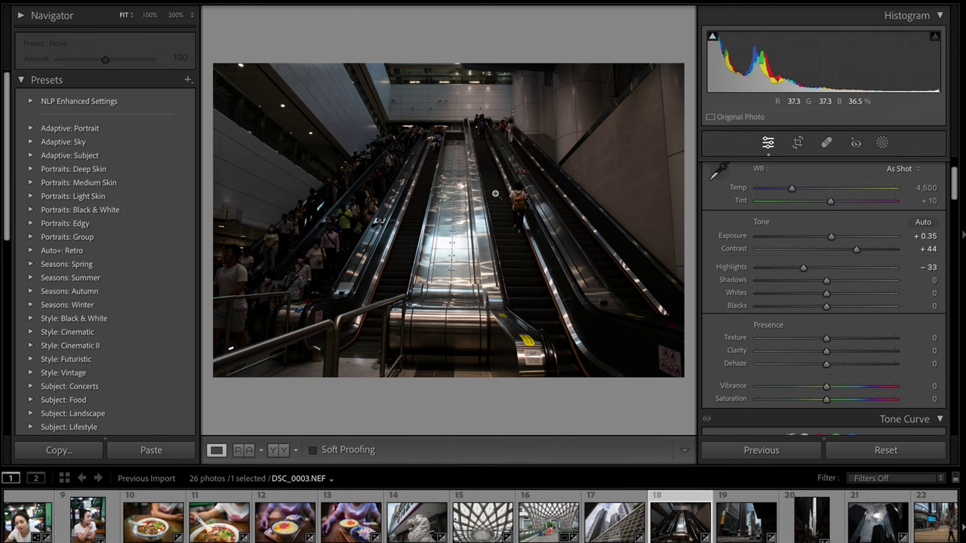
pyautogui.click(490, 249)
pyautogui.moveTo(433, 235); pyautogui.dragTo(701, 263)
pyautogui.moveTo(606, 248); pyautogui.dragTo(592, 338)
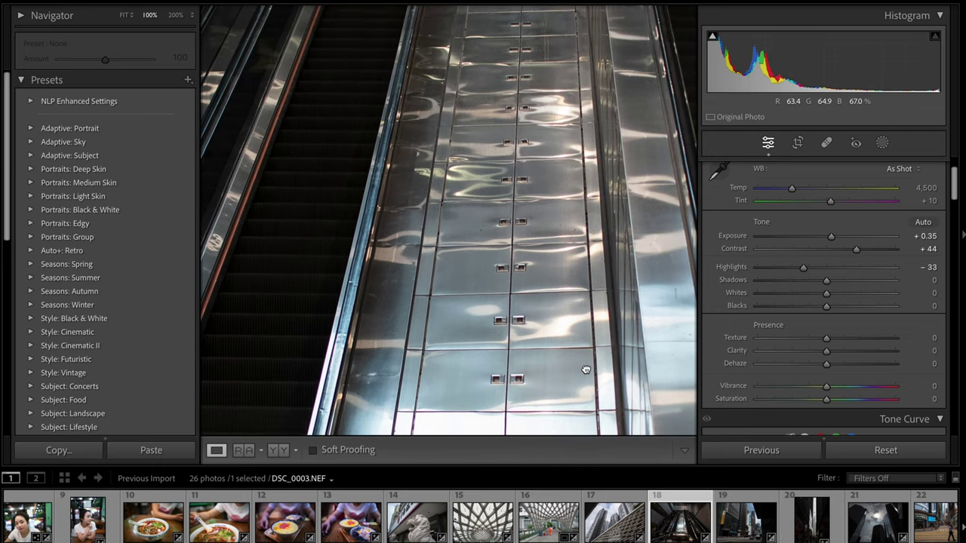
pyautogui.moveTo(585, 245); pyautogui.dragTo(566, 187)
pyautogui.moveTo(436, 223); pyautogui.dragTo(533, 256)
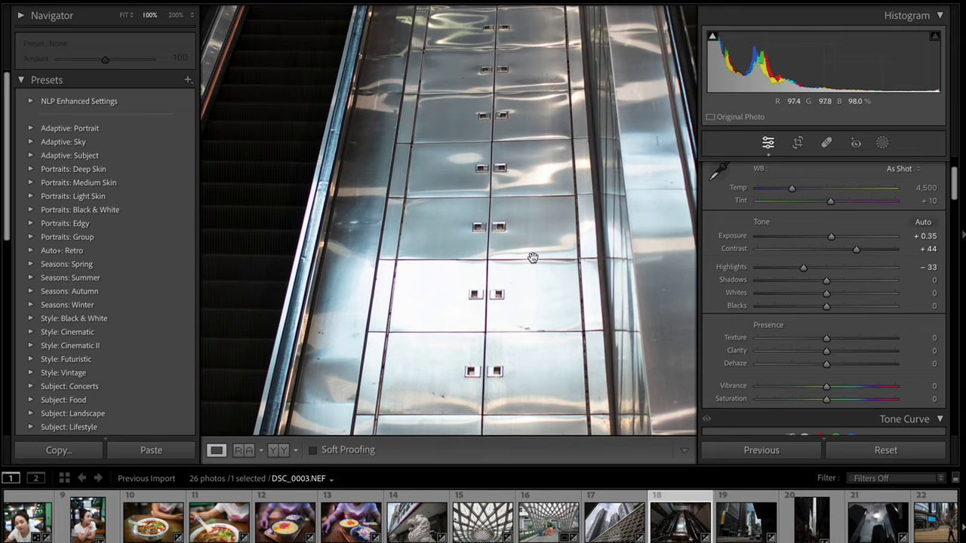
pyautogui.click(536, 208)
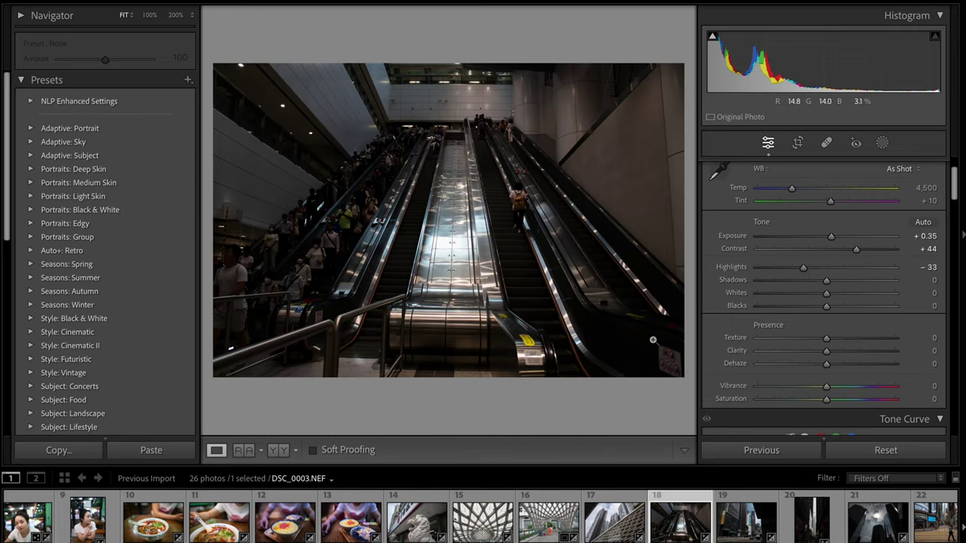
# Compare the dark shadow areas around the lower-right escalator with the bright central metal panels at 100%
pyautogui.click(653, 349)
pyautogui.moveTo(654, 345); pyautogui.dragTo(371, 151)
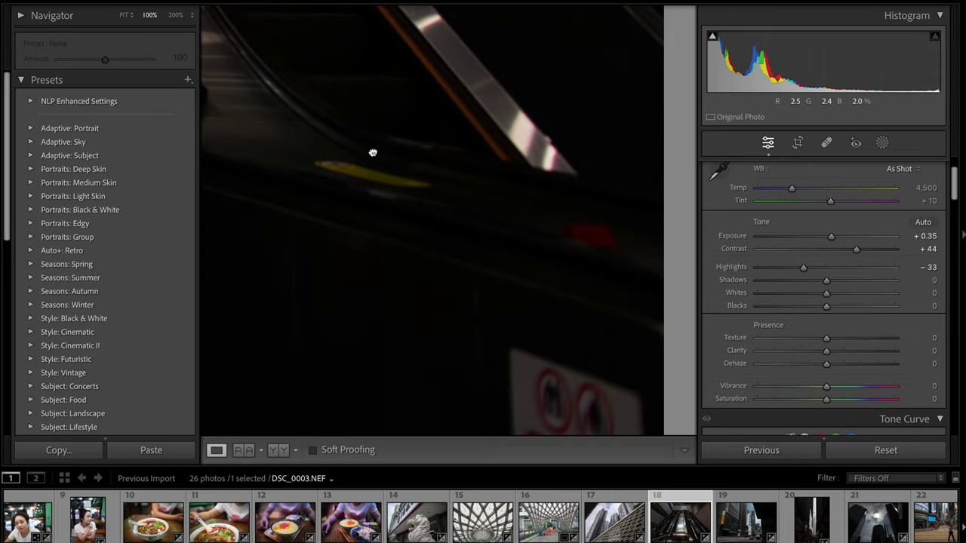
pyautogui.moveTo(453, 113); pyautogui.dragTo(496, 257)
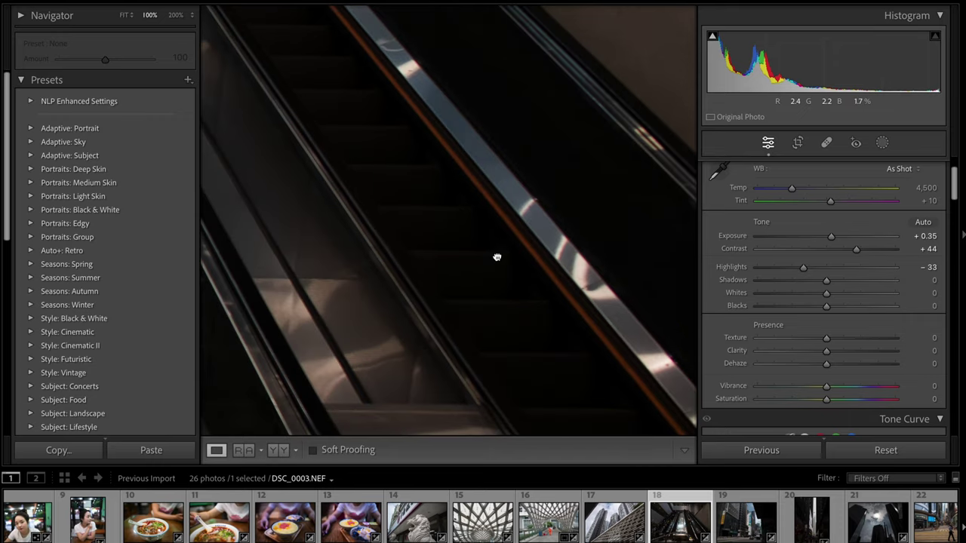
pyautogui.click(496, 257)
pyautogui.click(366, 197)
pyautogui.moveTo(436, 188); pyautogui.dragTo(343, 195)
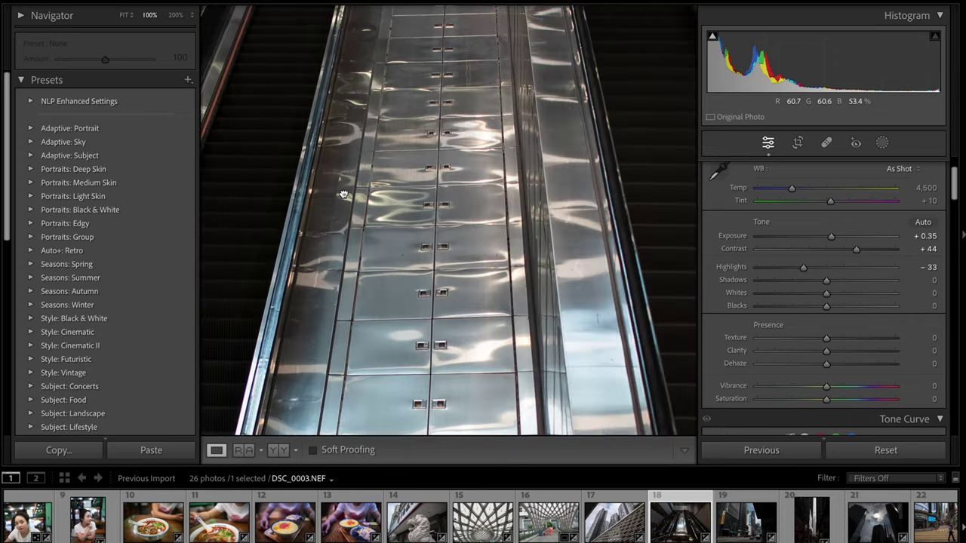
# Open the street photo DSC_0013.NEF and examine the distant towers, the ornate balcony and the wrapped scaffolding at 100%
pyautogui.click(518, 186)
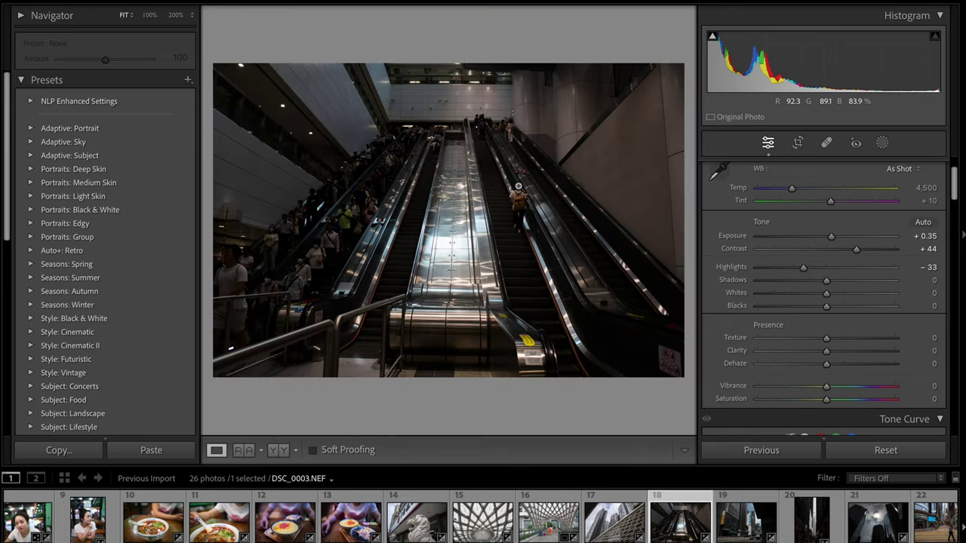
pyautogui.click(739, 526)
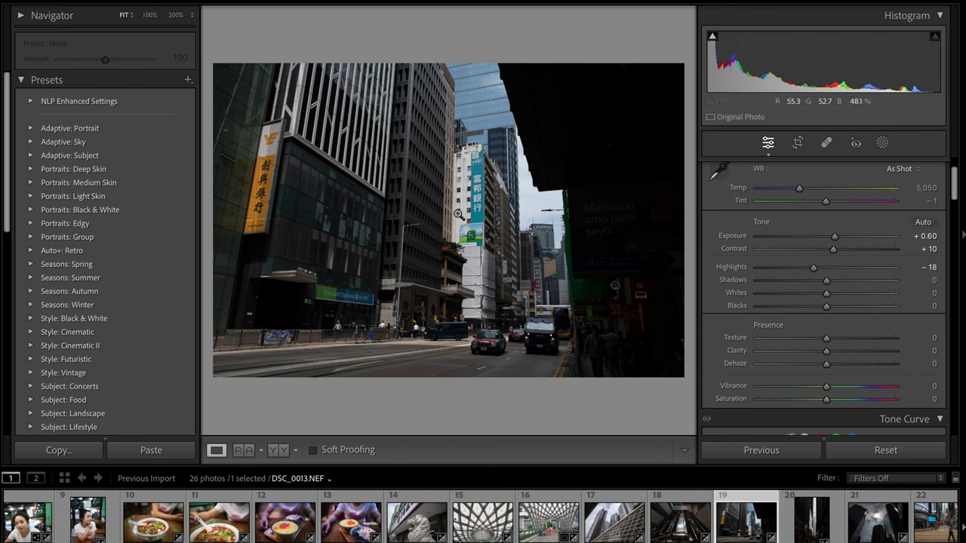
pyautogui.click(495, 259)
pyautogui.moveTo(508, 228); pyautogui.dragTo(346, 282)
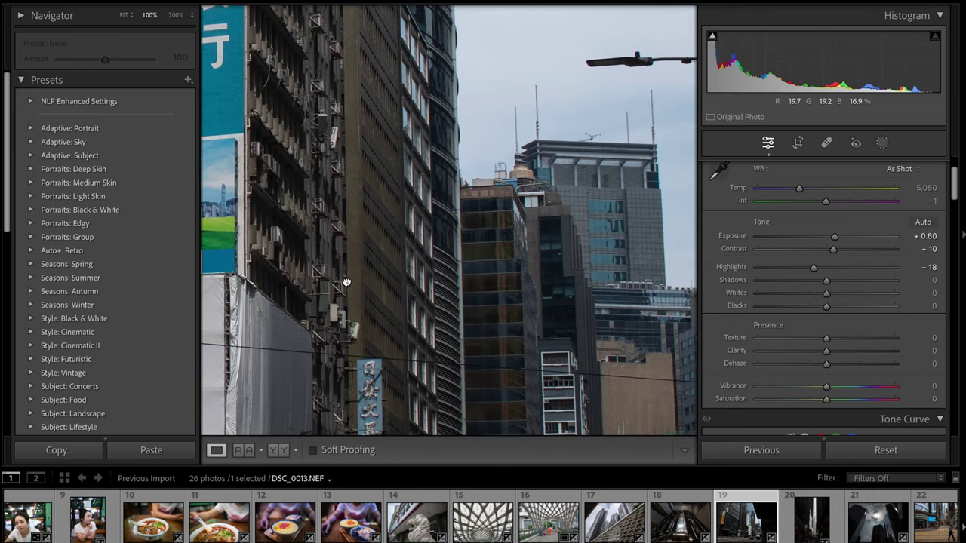
pyautogui.click(483, 308)
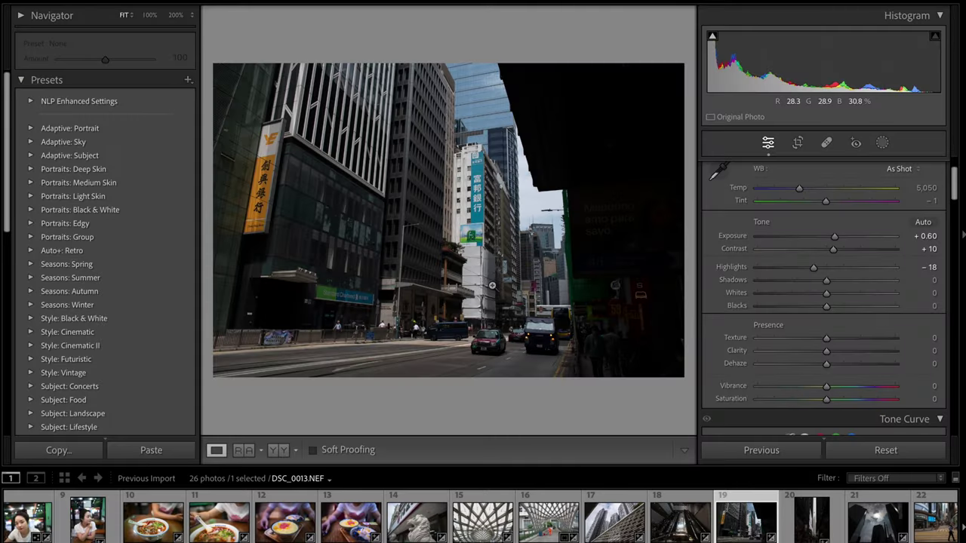
pyautogui.click(471, 341)
pyautogui.scroll(5, 492, 387)
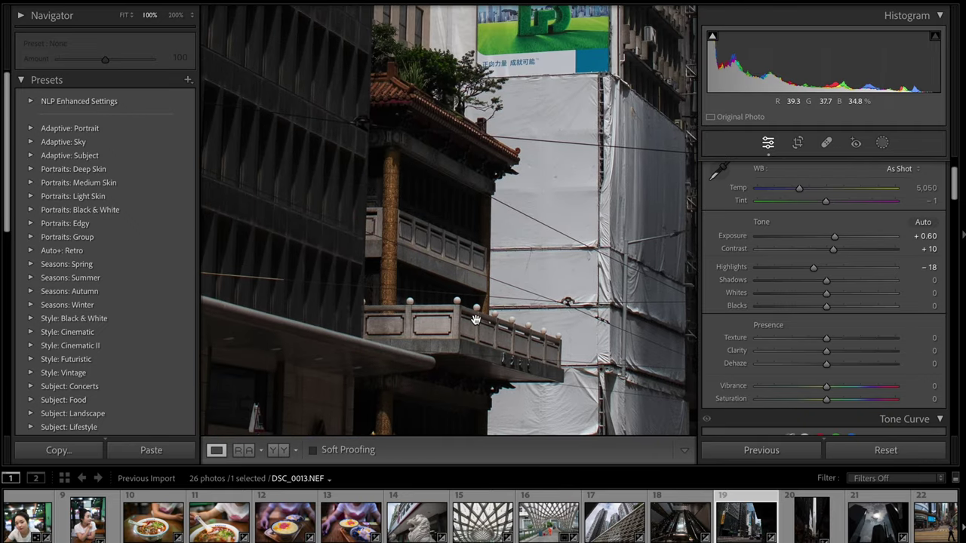
pyautogui.click(475, 319)
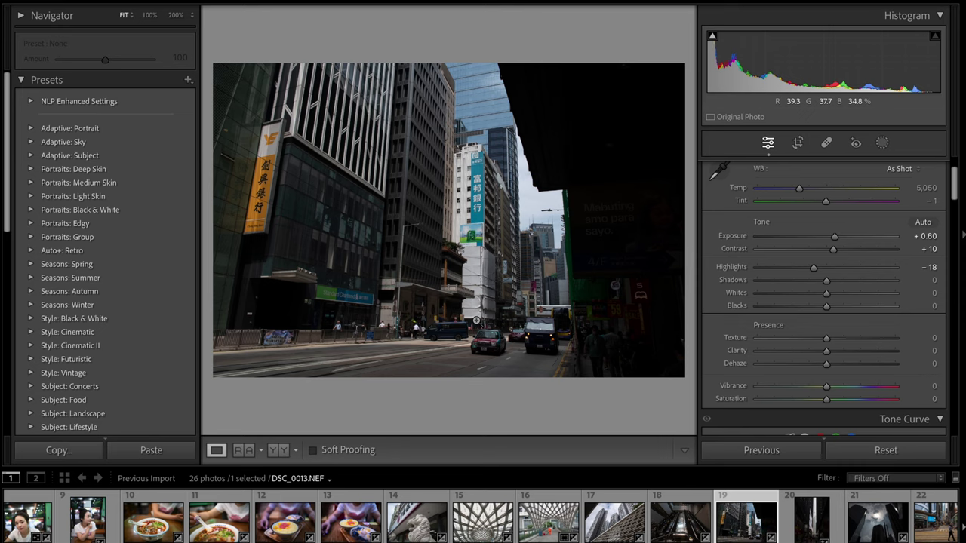
# Open the dark alley photo DSC_0014.NEF and examine its detail up close
pyautogui.press('Right')
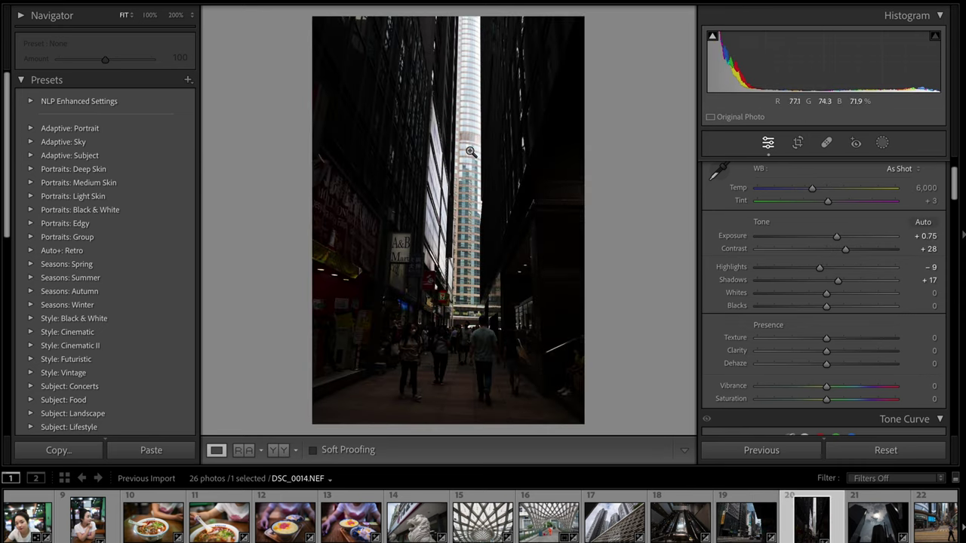
pyautogui.moveTo(447, 281); pyautogui.dragTo(408, 416)
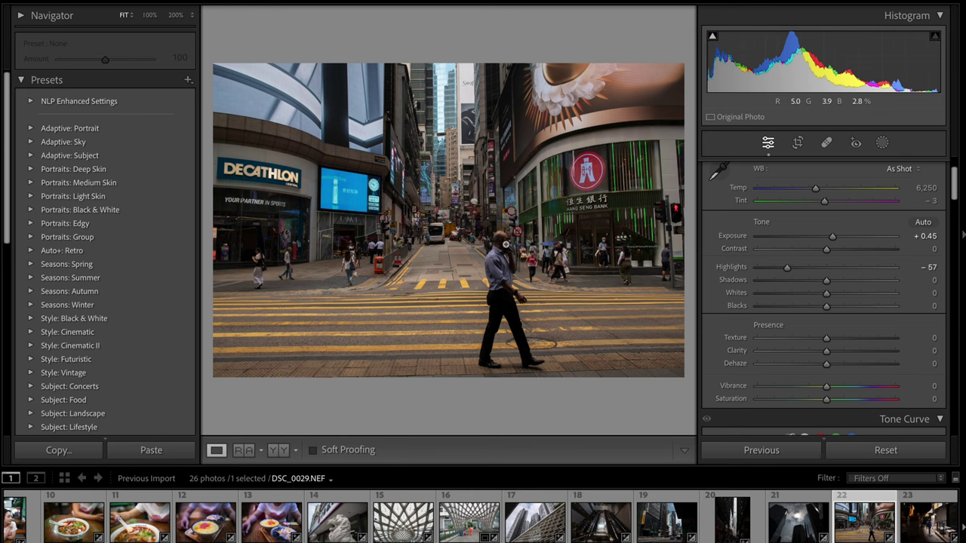
# Examine the crosswalk photo DSC_0029.NEF at 100%, covering the storefronts and the buildings along the street behind
pyautogui.moveTo(505, 244); pyautogui.dragTo(541, 303)
pyautogui.click(477, 239)
pyautogui.click(477, 239)
pyautogui.click(302, 220)
pyautogui.moveTo(310, 219); pyautogui.dragTo(219, 204)
pyautogui.moveTo(562, 200); pyautogui.dragTo(354, 267)
pyautogui.moveTo(486, 277); pyautogui.dragTo(354, 261)
pyautogui.moveTo(547, 266); pyautogui.dragTo(211, 340)
pyautogui.moveTo(453, 158); pyautogui.dragTo(496, 352)
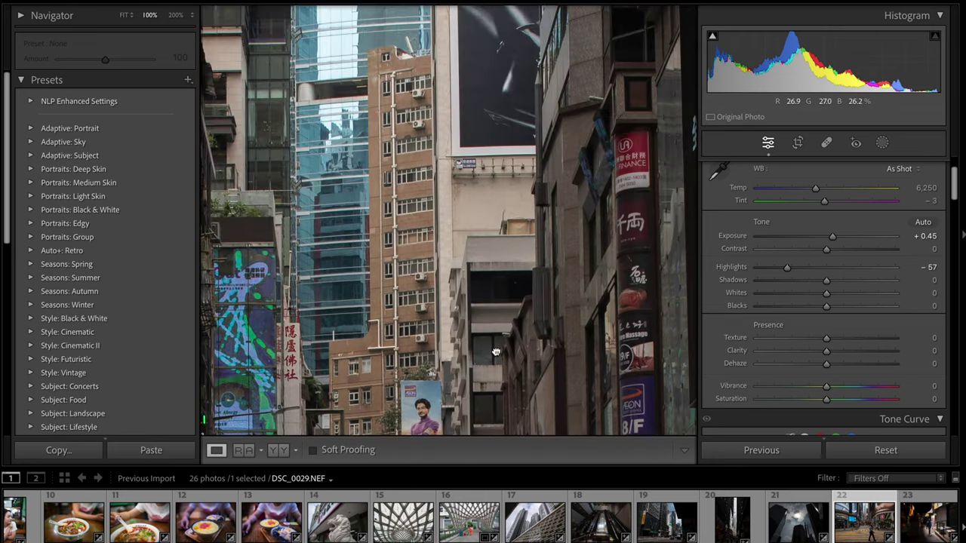
# Examine the Hang Seng Bank sign, the neon strips and the nearby pedestrians in the crosswalk photo at 100%
pyautogui.click(501, 247)
pyautogui.click(593, 221)
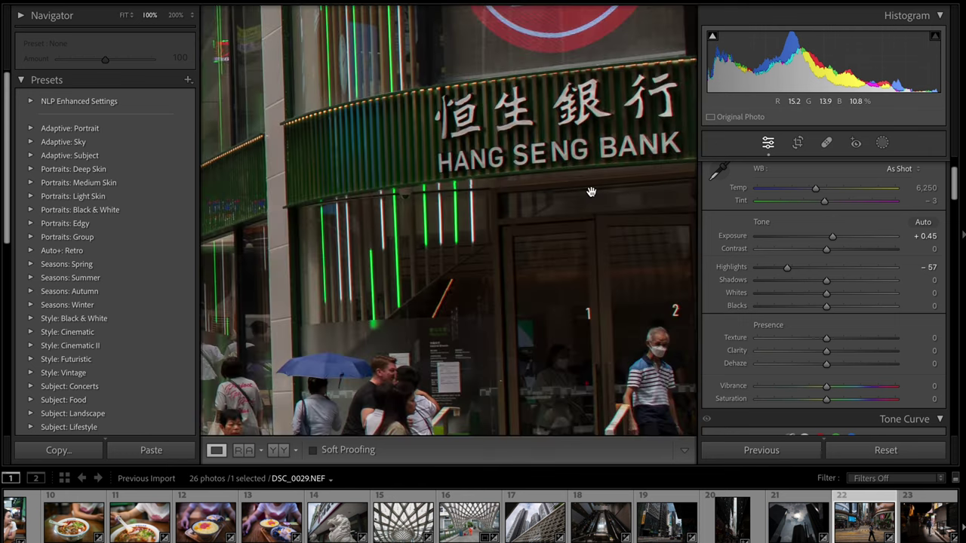
pyautogui.moveTo(591, 193); pyautogui.dragTo(513, 272)
pyautogui.moveTo(569, 251); pyautogui.dragTo(513, 209)
pyautogui.click(474, 258)
# Open the market alley photo DSC_0035.NEF and examine the walking man's face and shirt at 100%
pyautogui.click(924, 521)
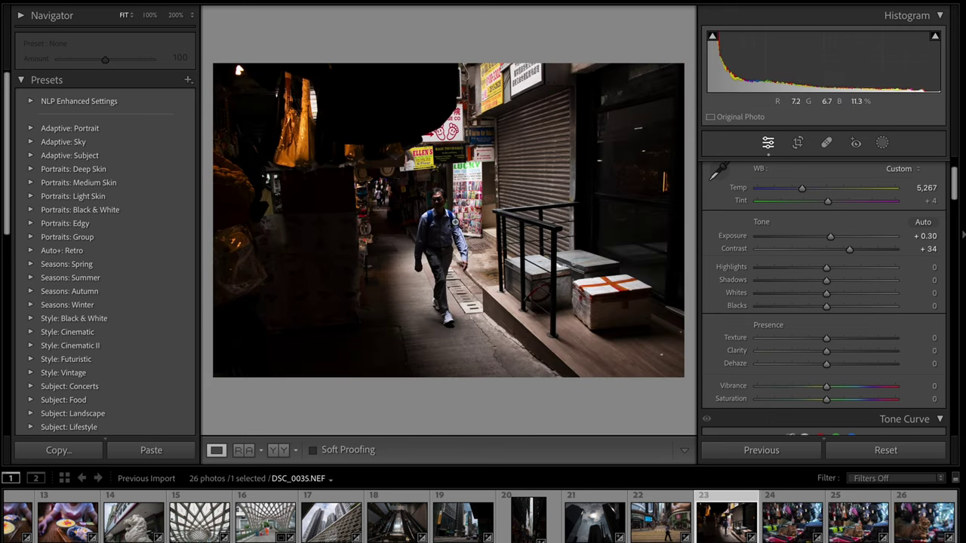
pyautogui.click(459, 220)
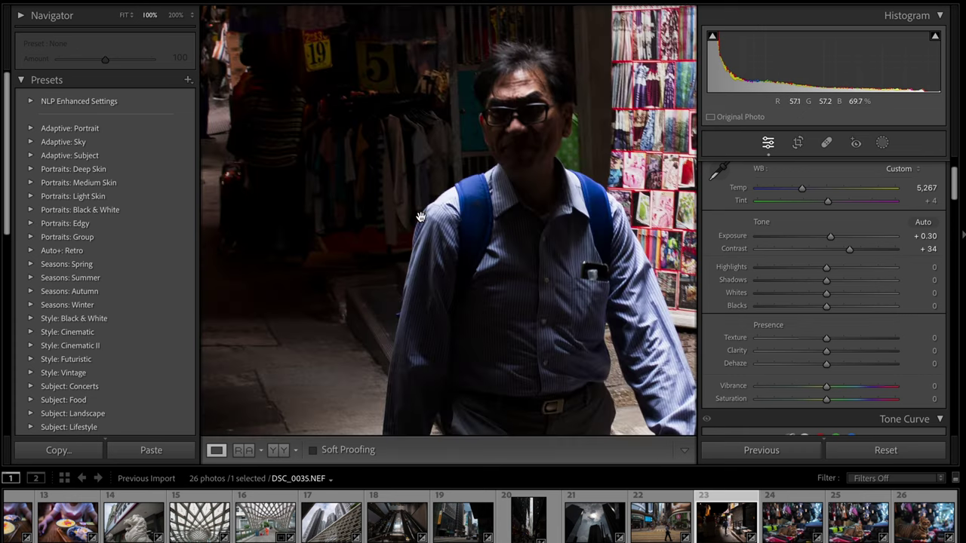
pyautogui.click(465, 218)
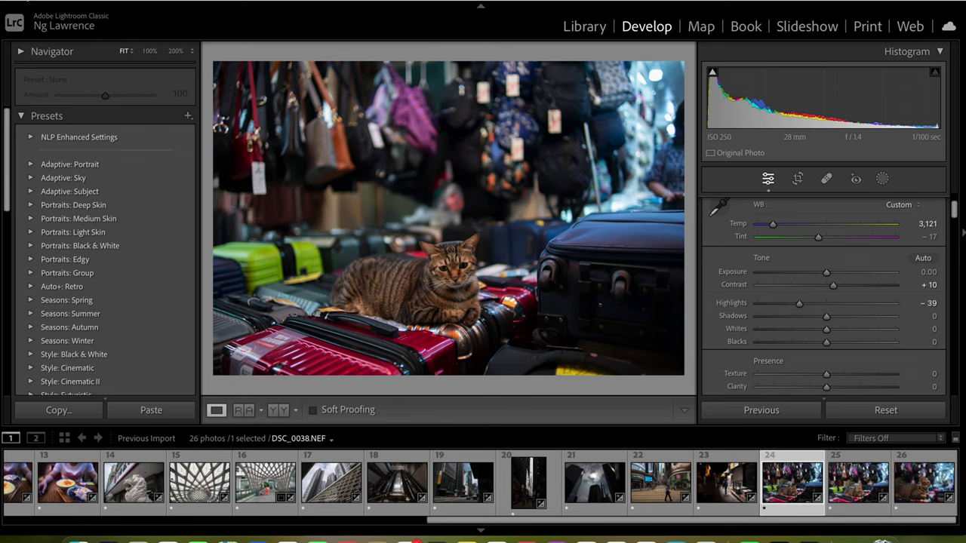
# Switch to the full-screen view and examine the cat's eyes, whiskers and fur in DSC_0038.NEF at 100%
pyautogui.hotkey('shift', 'f')
pyautogui.click(457, 264)
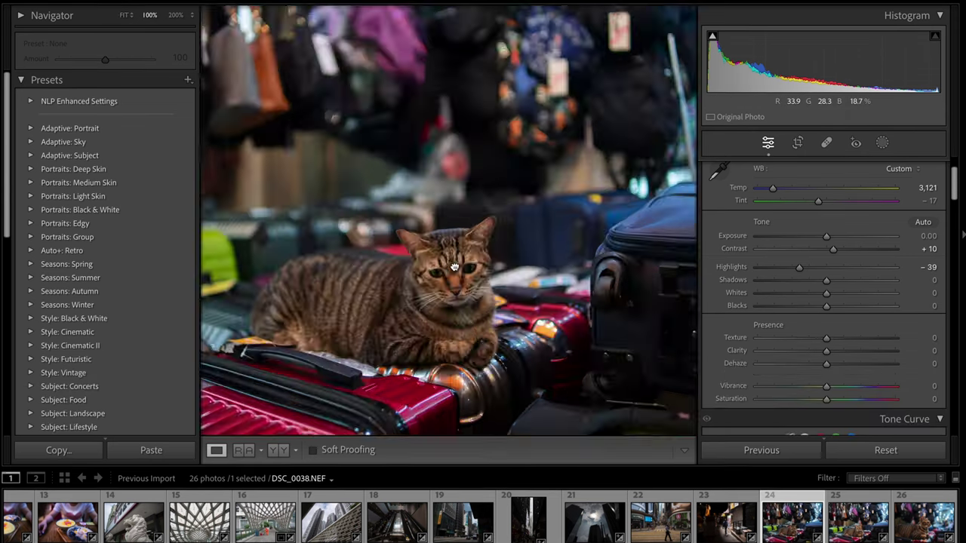
pyautogui.moveTo(465, 292); pyautogui.dragTo(487, 261)
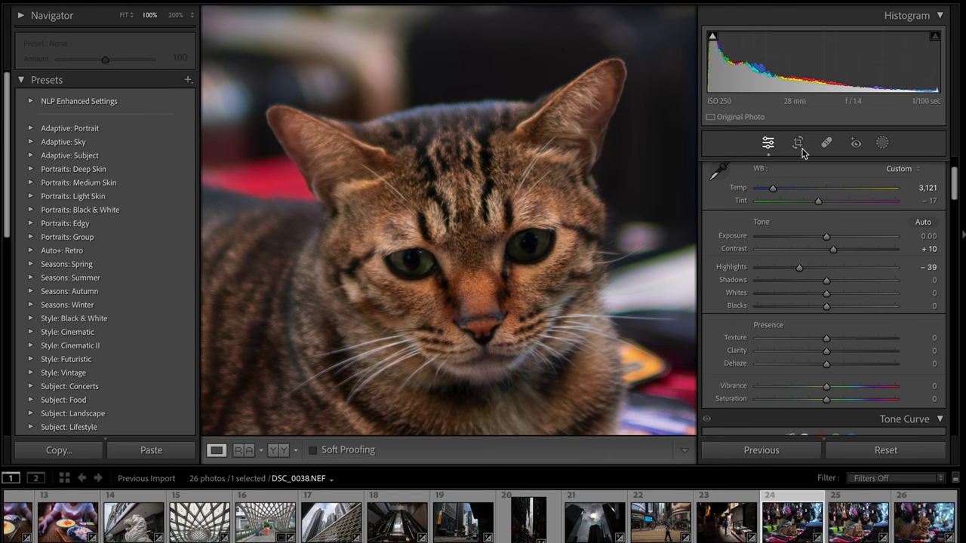
pyautogui.moveTo(433, 264); pyautogui.dragTo(404, 206)
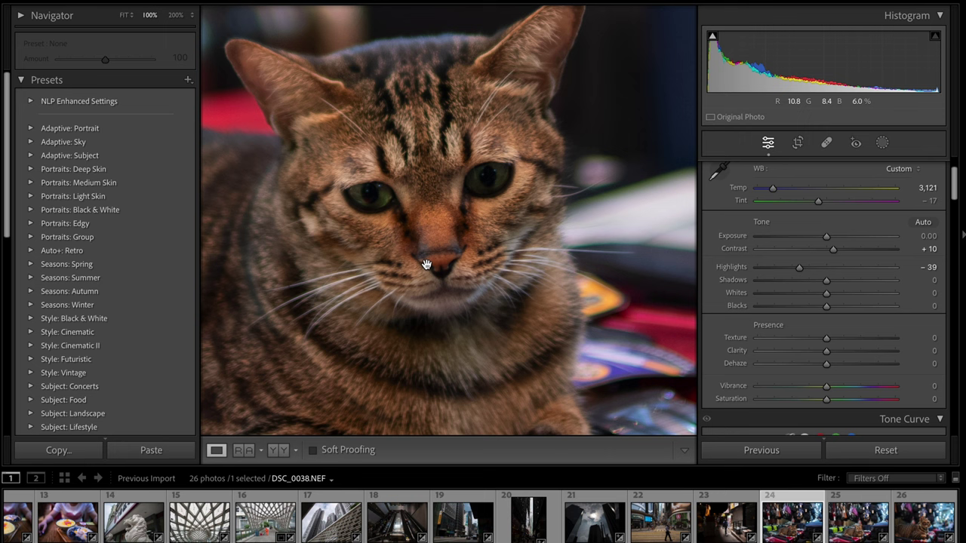
pyautogui.click(419, 194)
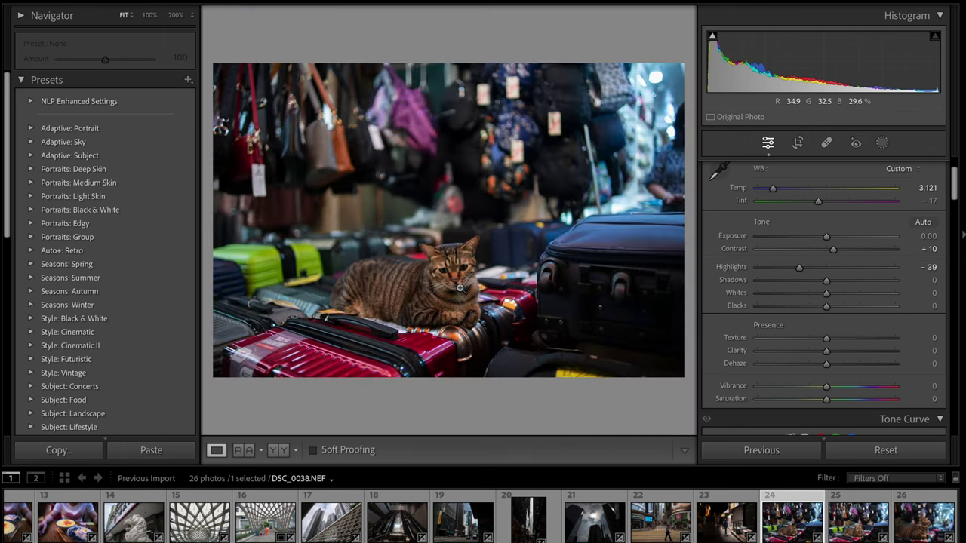
pyautogui.click(459, 288)
# Open the next cat photo, DSC_0040.NEF, and compare the whole frame with the cat's face at 100%
pyautogui.click(858, 523)
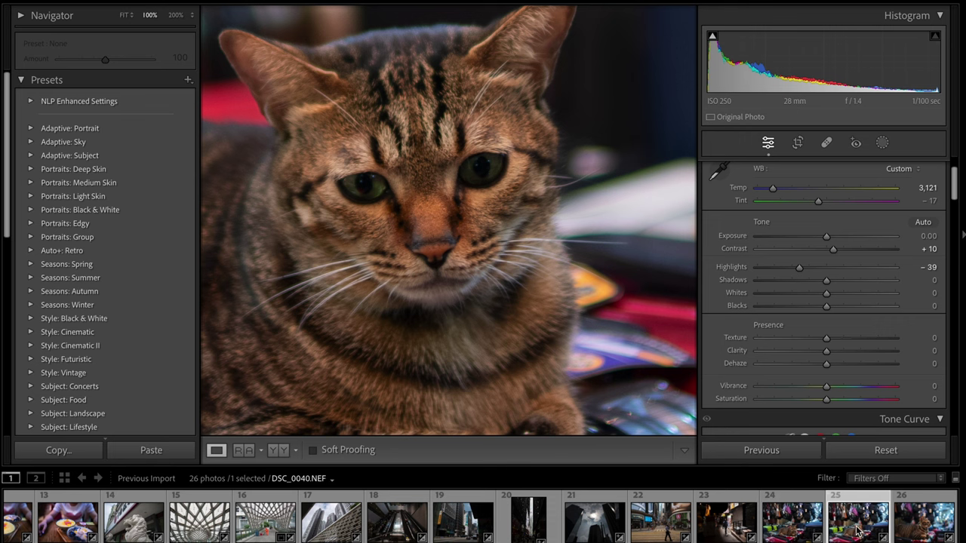
pyautogui.click(427, 168)
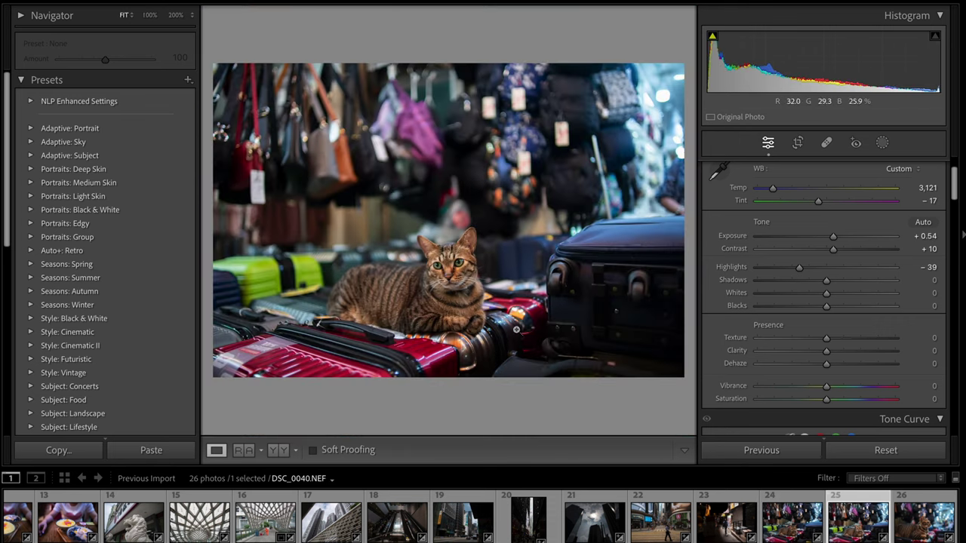
pyautogui.click(460, 281)
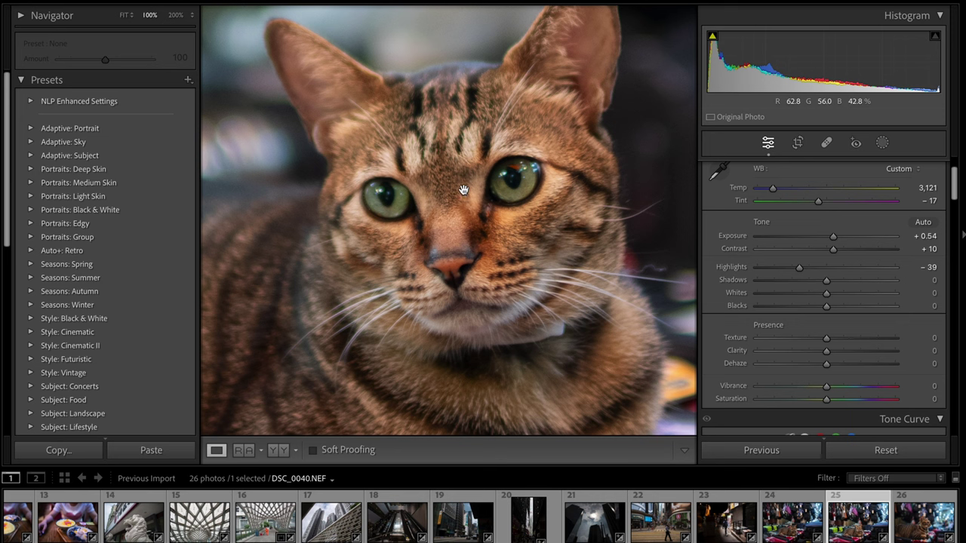
pyautogui.click(466, 241)
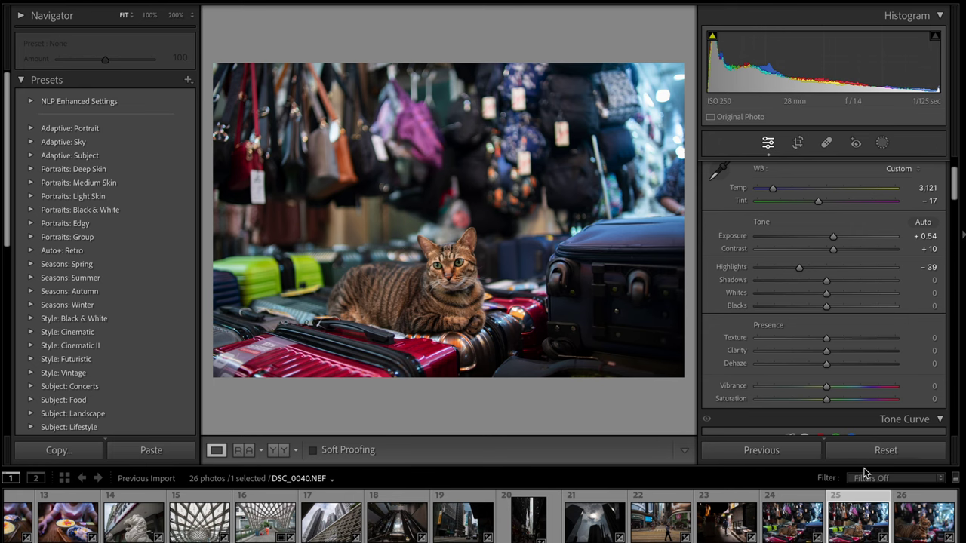
# Open the cat profile photo DSC_0044.NEF and set its exposure to +0.20
pyautogui.click(923, 521)
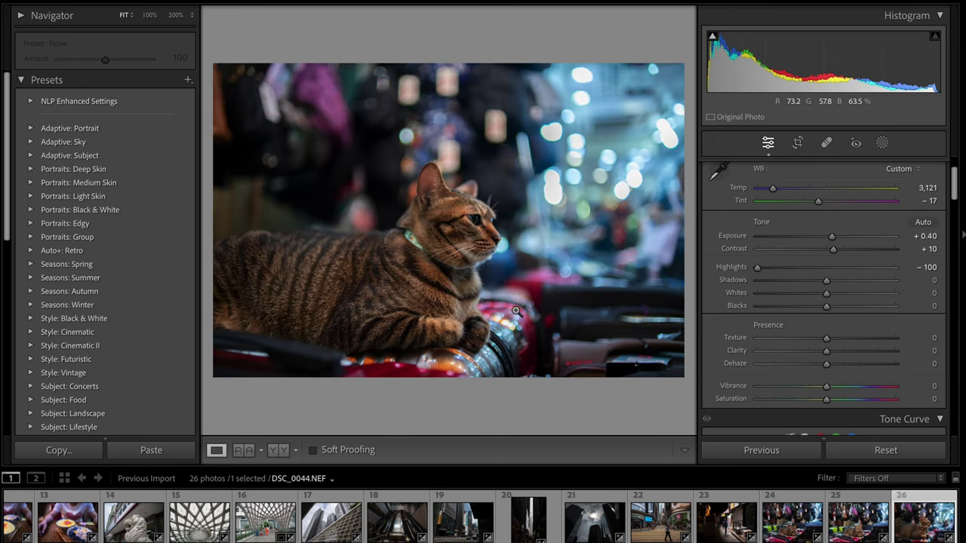
pyautogui.moveTo(528, 176); pyautogui.dragTo(407, 223)
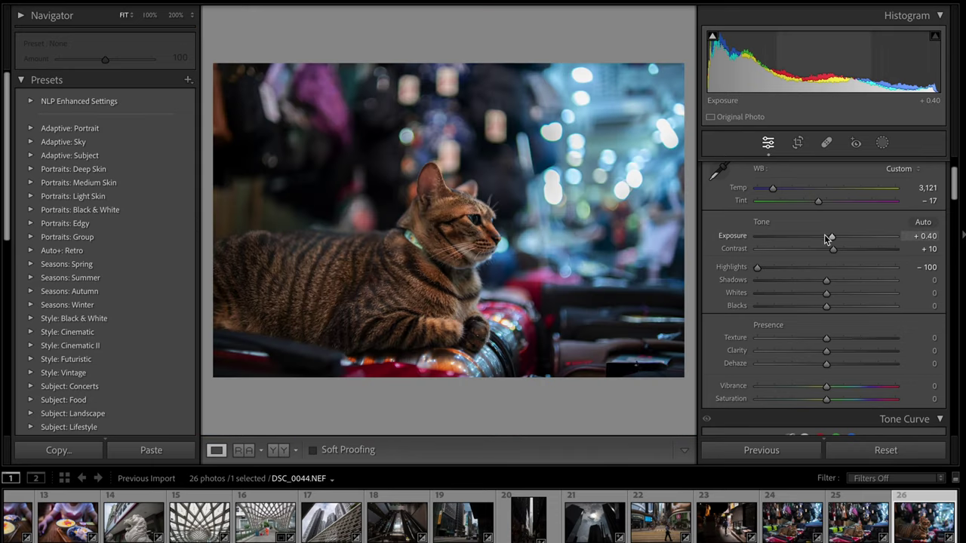
pyautogui.moveTo(828, 238); pyautogui.dragTo(823, 237)
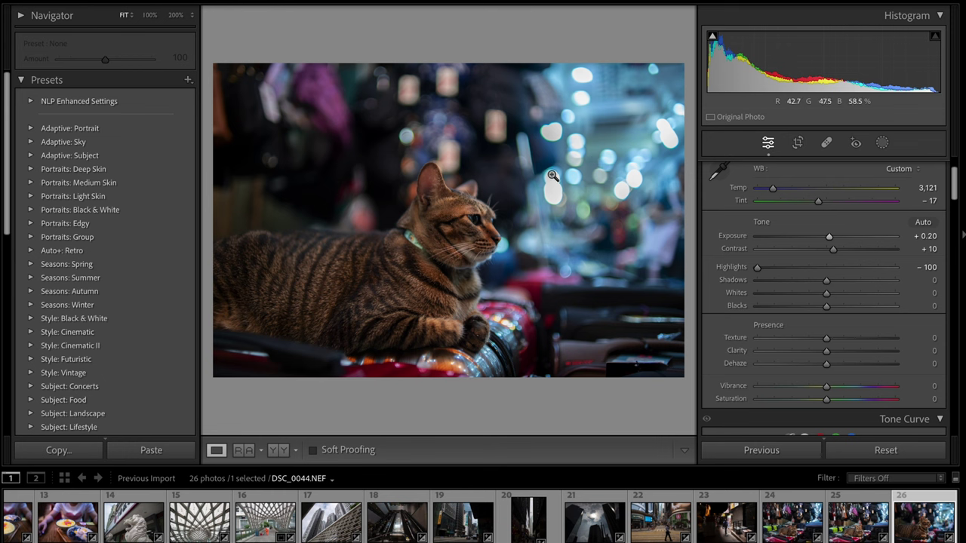
# Examine the profile cat's head and fur at 100%, and return to the whole frame
pyautogui.click(459, 261)
pyautogui.moveTo(464, 249); pyautogui.dragTo(453, 282)
pyautogui.moveTo(434, 214); pyautogui.dragTo(483, 240)
pyautogui.click(484, 241)
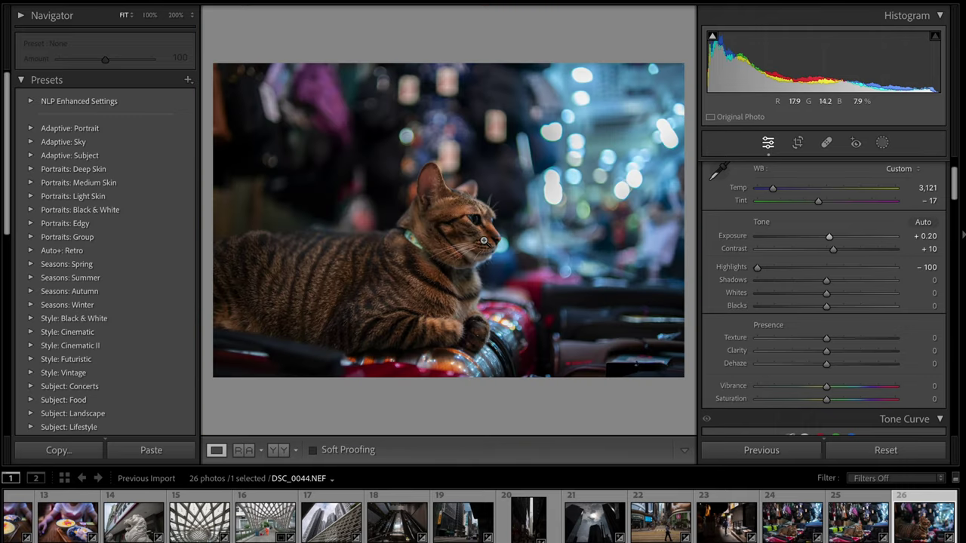